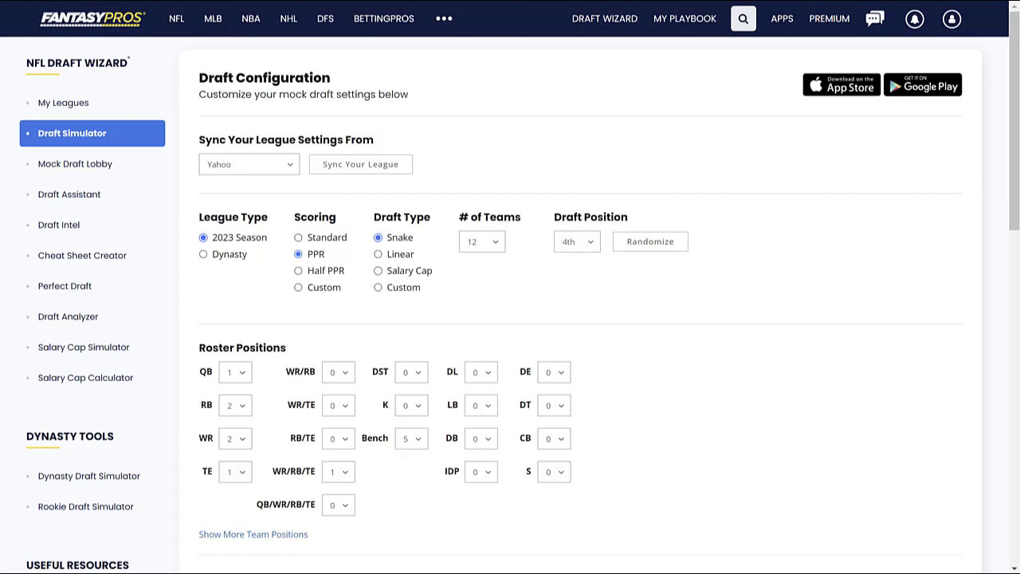
- Start the 12-team PPR mock draft with the current configuration and draft wide receiver Justin Jefferson with pick 1.04
left_click_drag(1016, 171, 1017, 360)
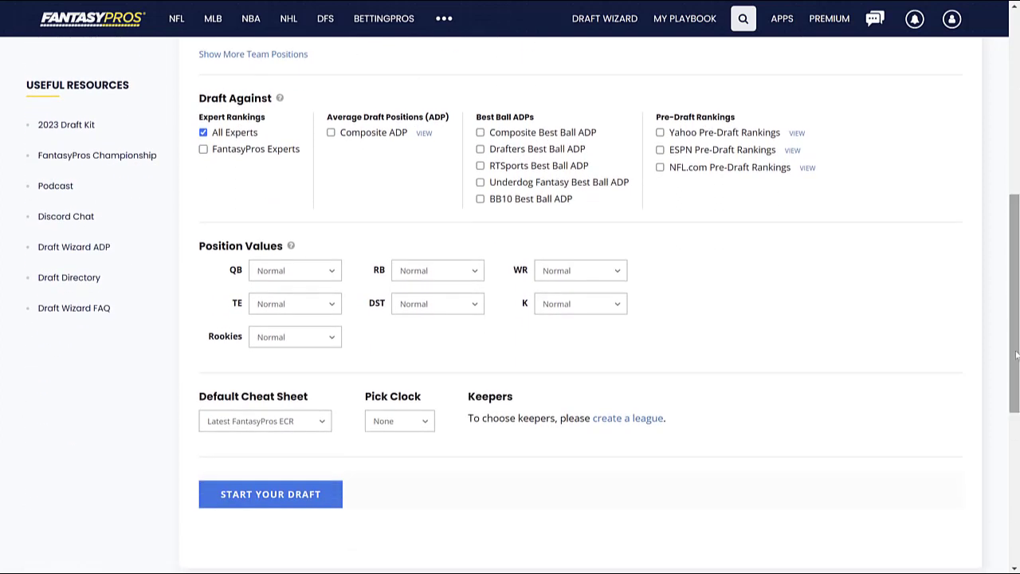
left_click(321, 495)
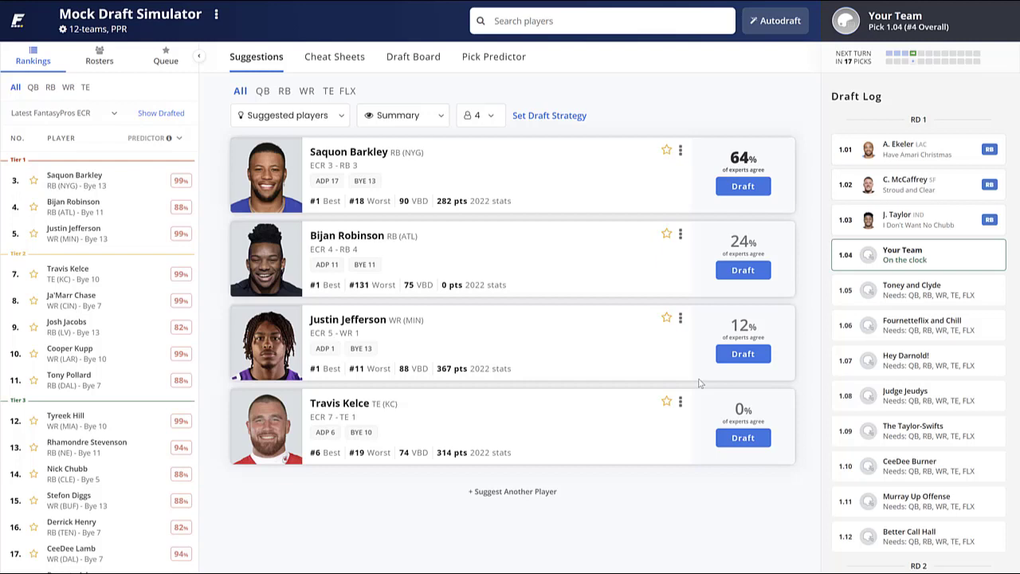
left_click(735, 356)
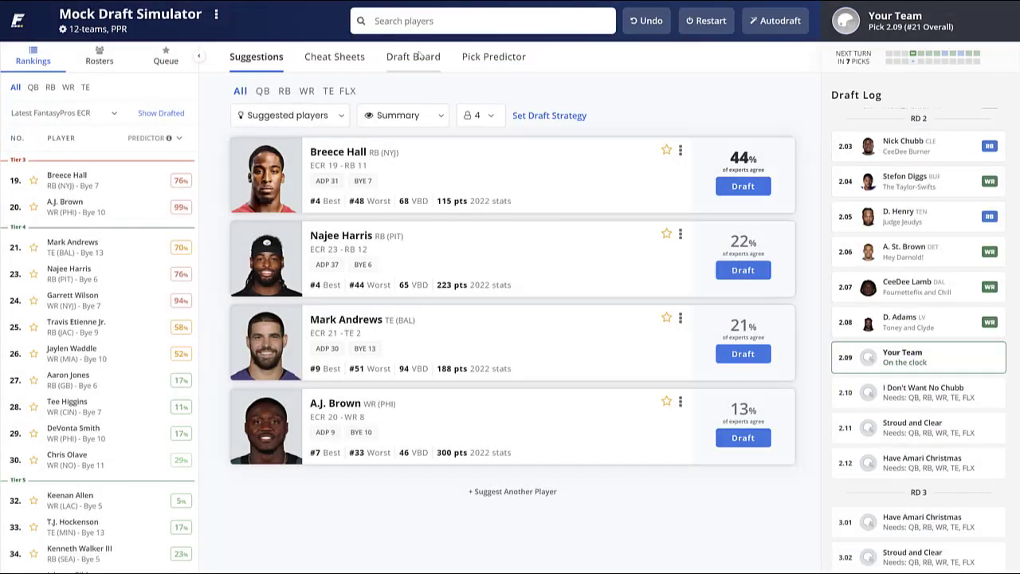
- Check the draft board, hide drafted players on the cheat sheets, and draft running back Breece Hall with pick 2.09
left_click(415, 56)
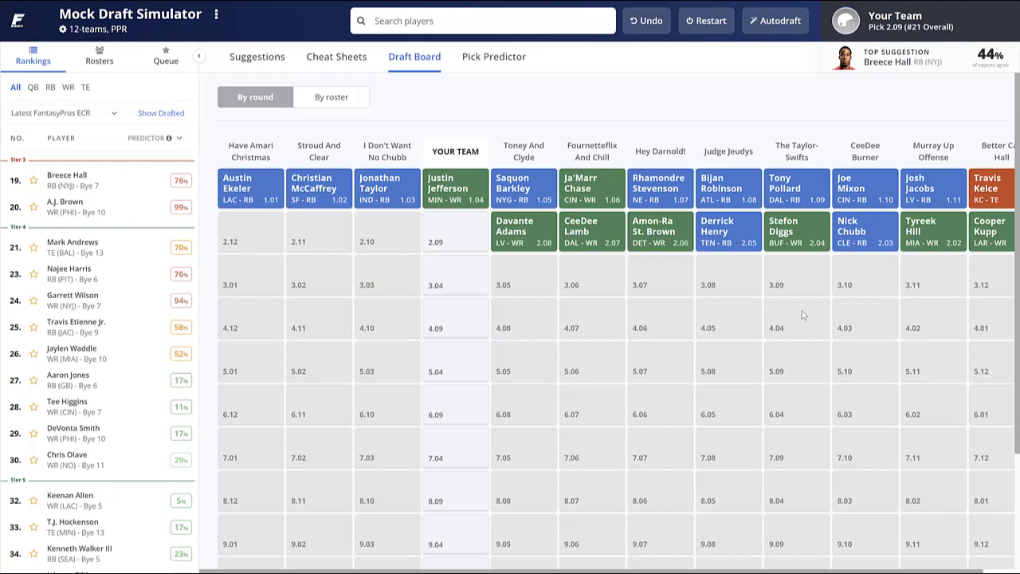
left_click(353, 64)
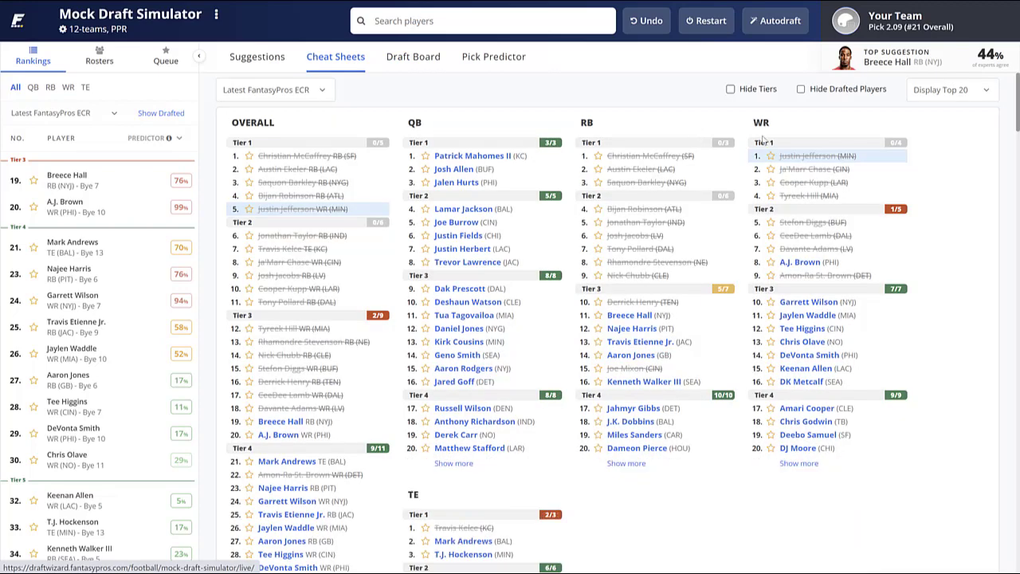
left_click(831, 96)
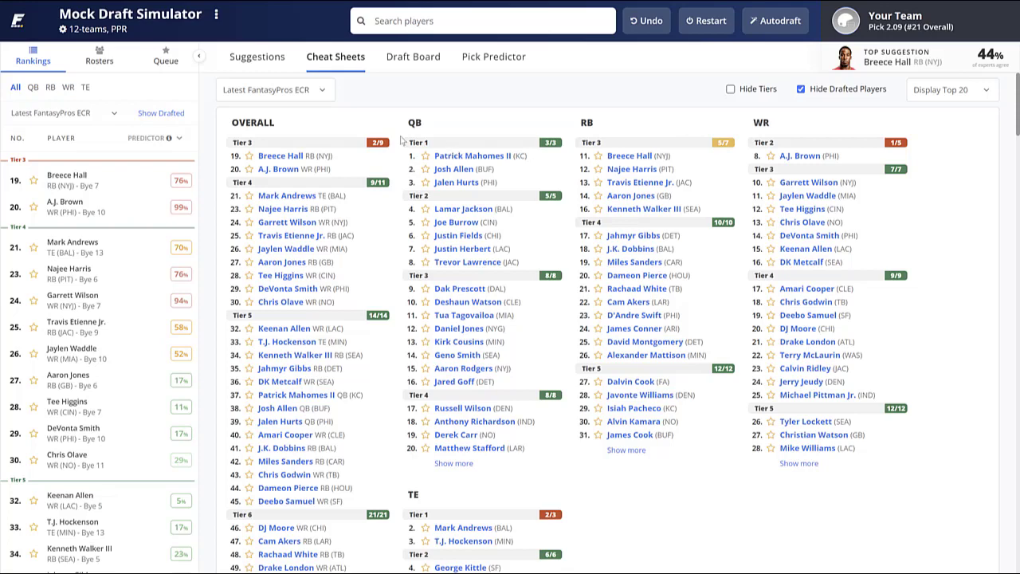
left_click(279, 54)
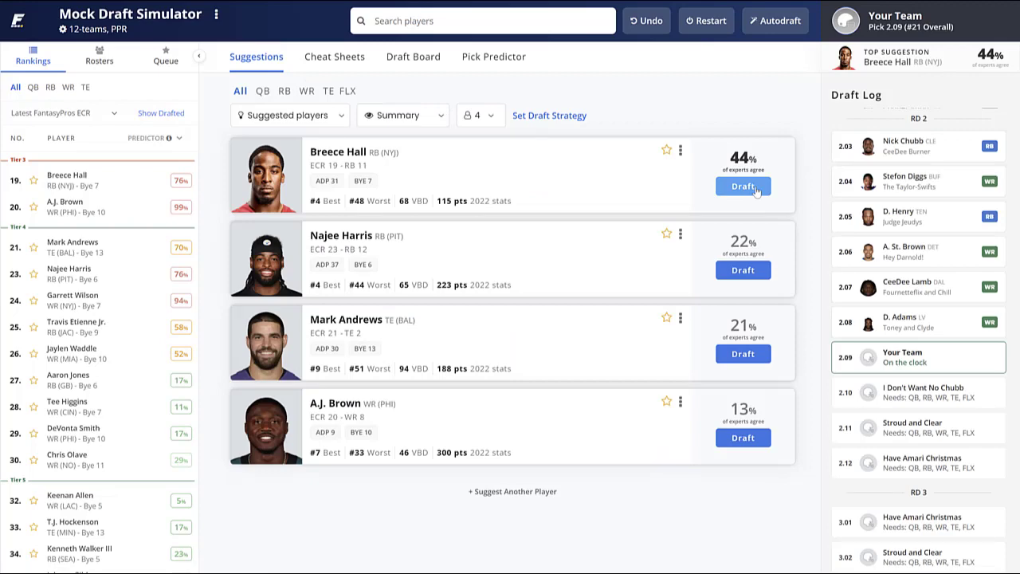
left_click(743, 186)
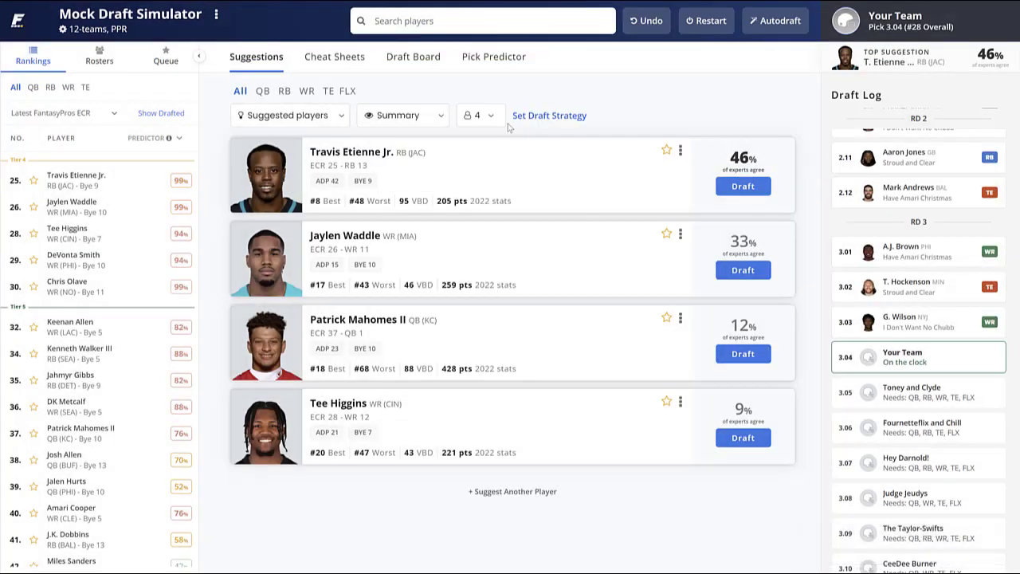
- Show your team's roster while reviewing the draft board and cheat sheets, and draft running back Travis Etienne Jr. with pick 3.04
left_click(412, 59)
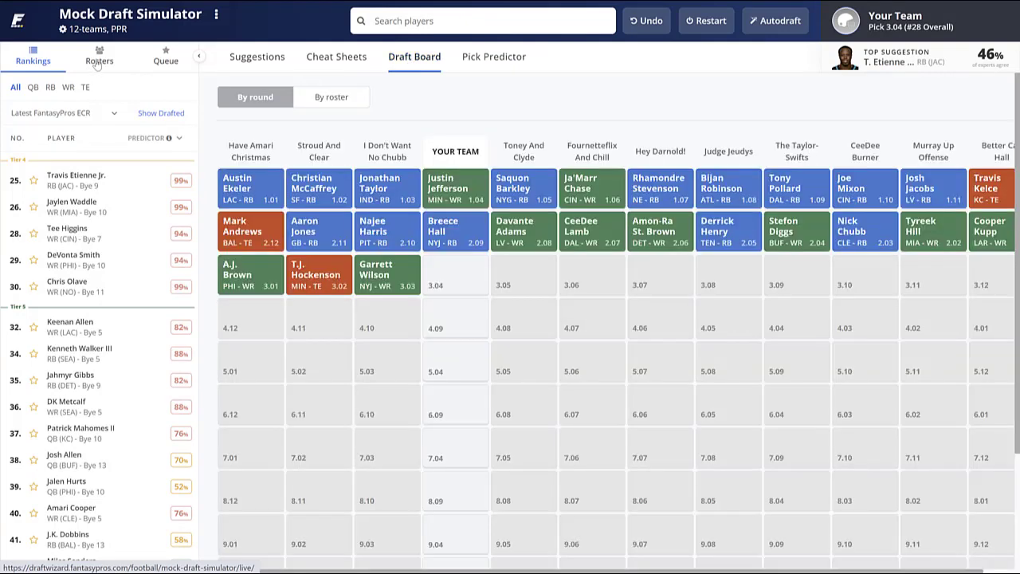
left_click(98, 57)
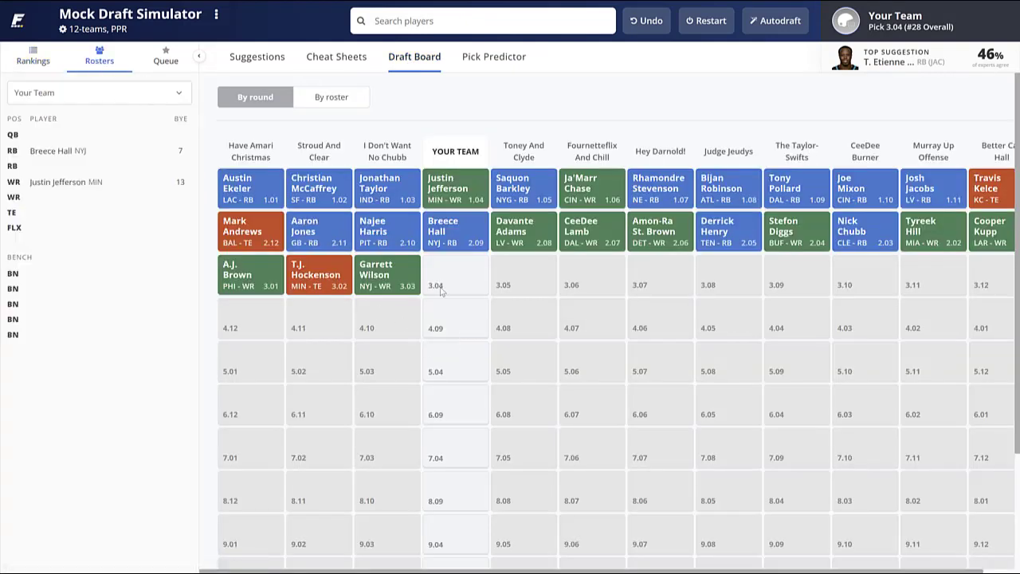
mouse_move(321, 251)
left_click(355, 64)
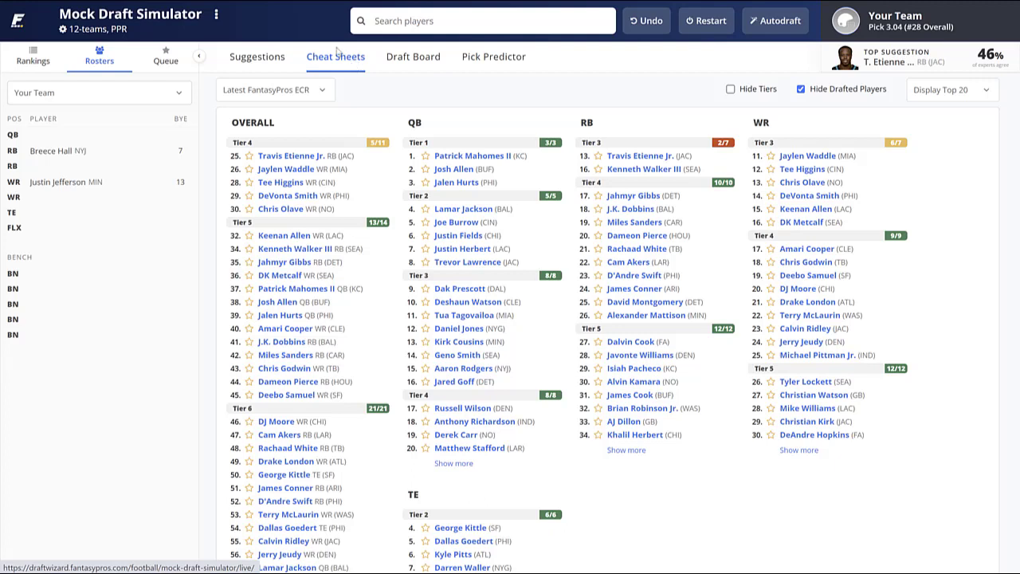
left_click(257, 57)
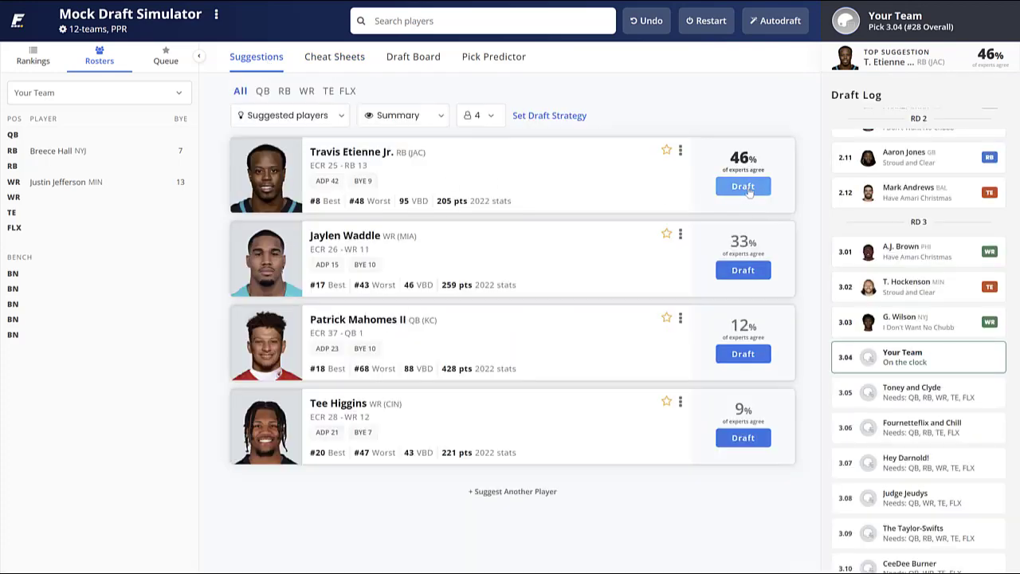
left_click(743, 186)
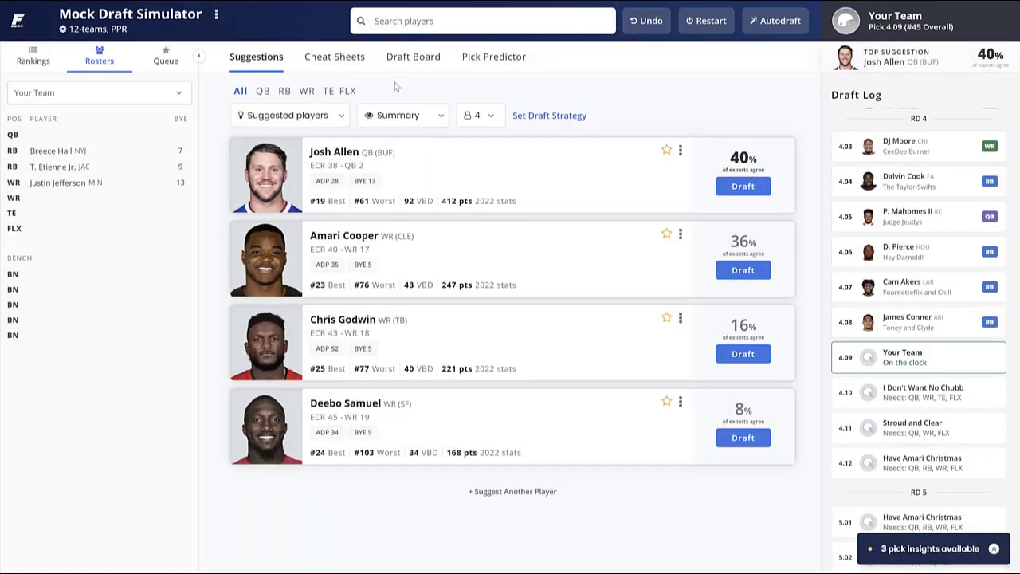
- Review the other teams' picks and the available players on the cheat sheets, and draft wide receiver Amari Cooper with pick 4.09
left_click(413, 57)
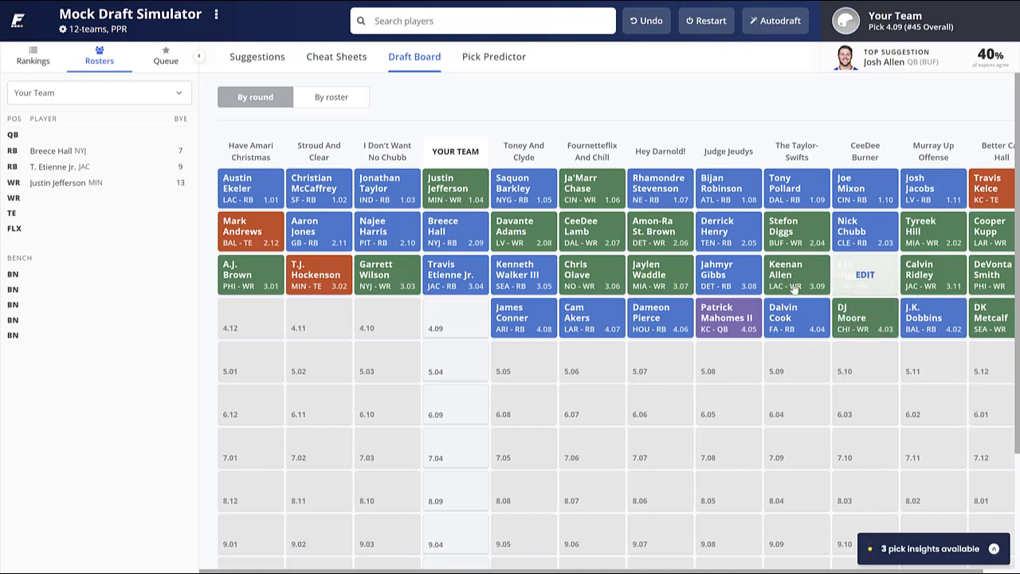
mouse_move(885, 291)
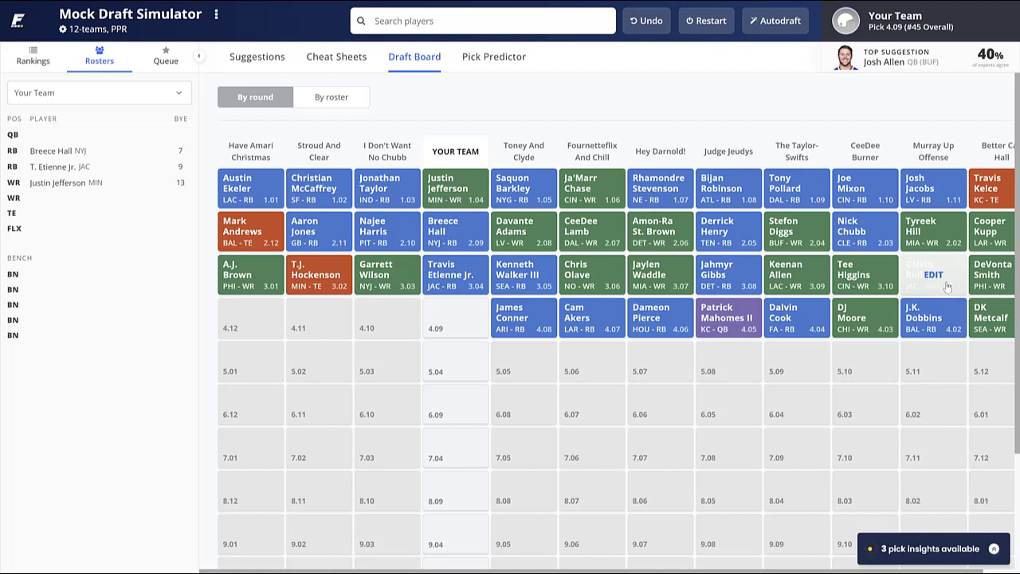
mouse_move(998, 328)
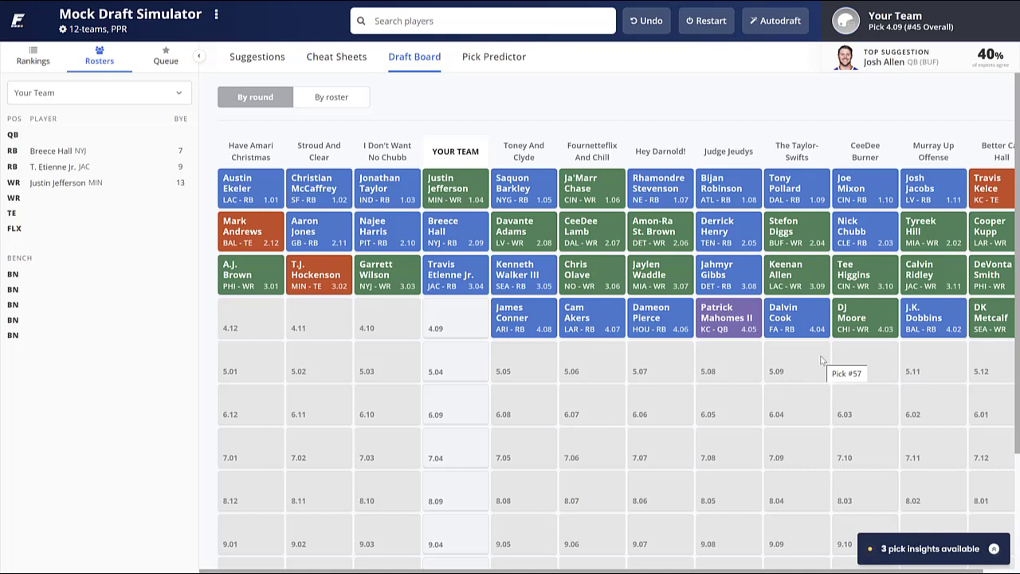
mouse_move(723, 335)
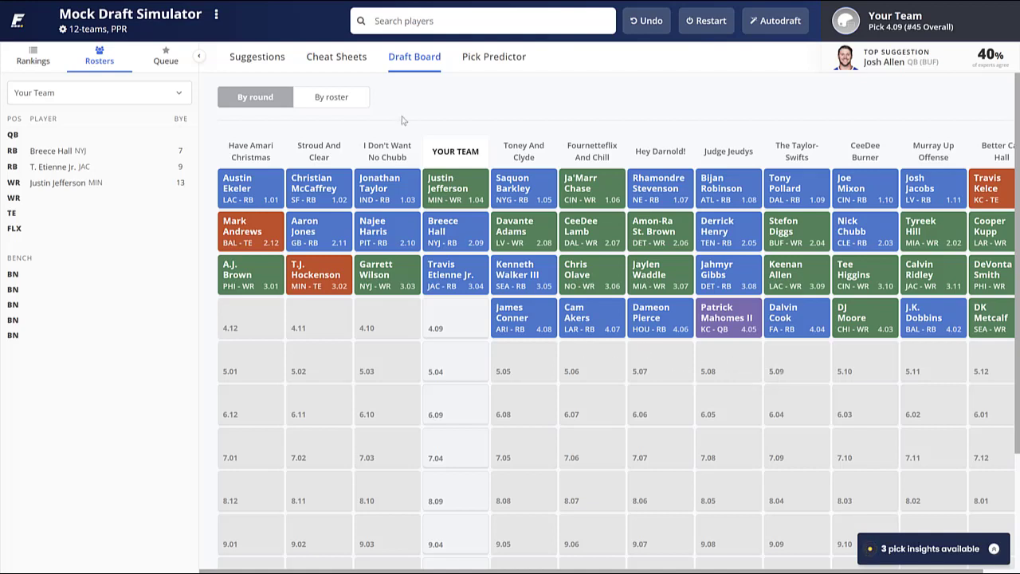
left_click(359, 65)
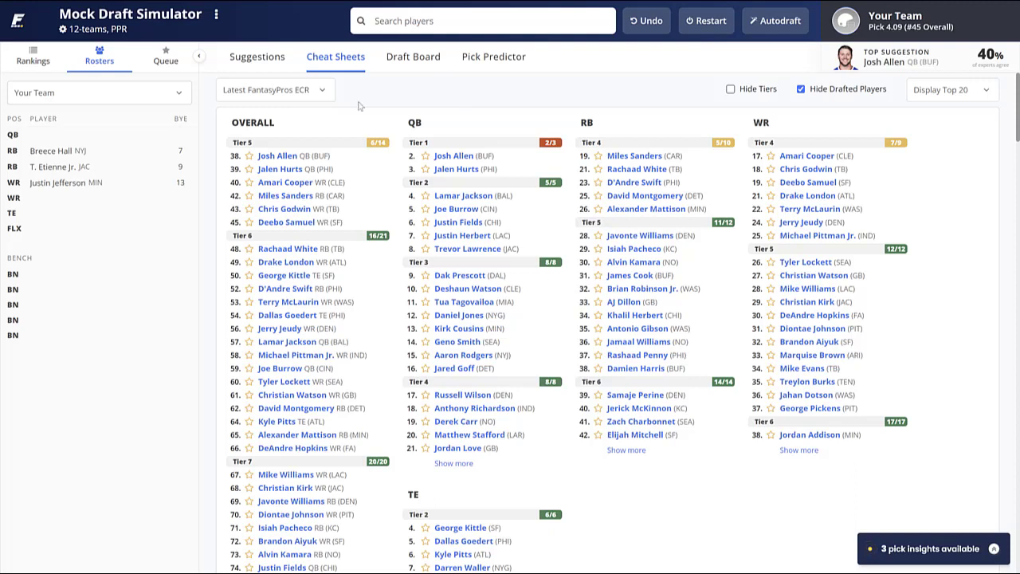
left_click(259, 57)
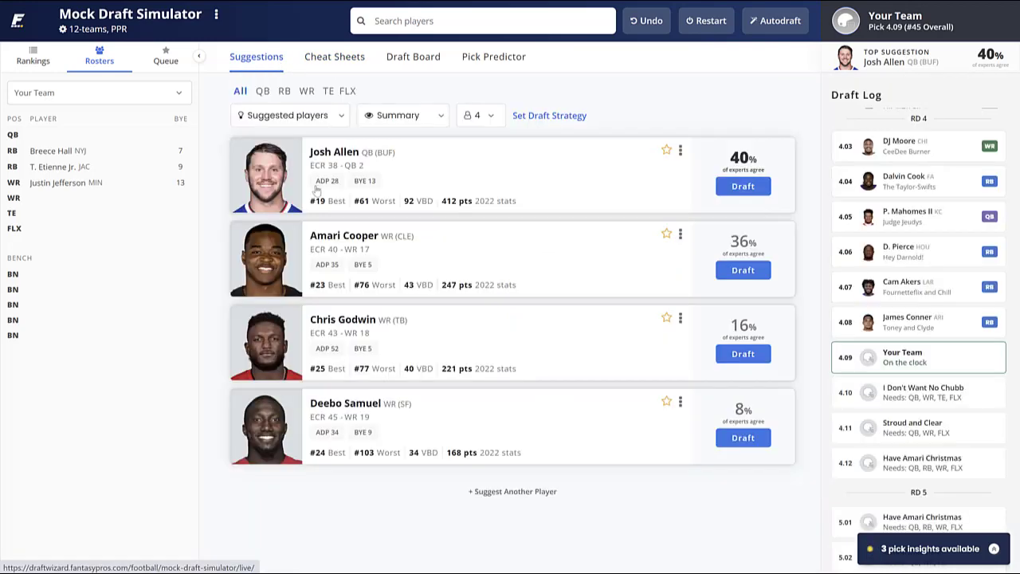
left_click(740, 272)
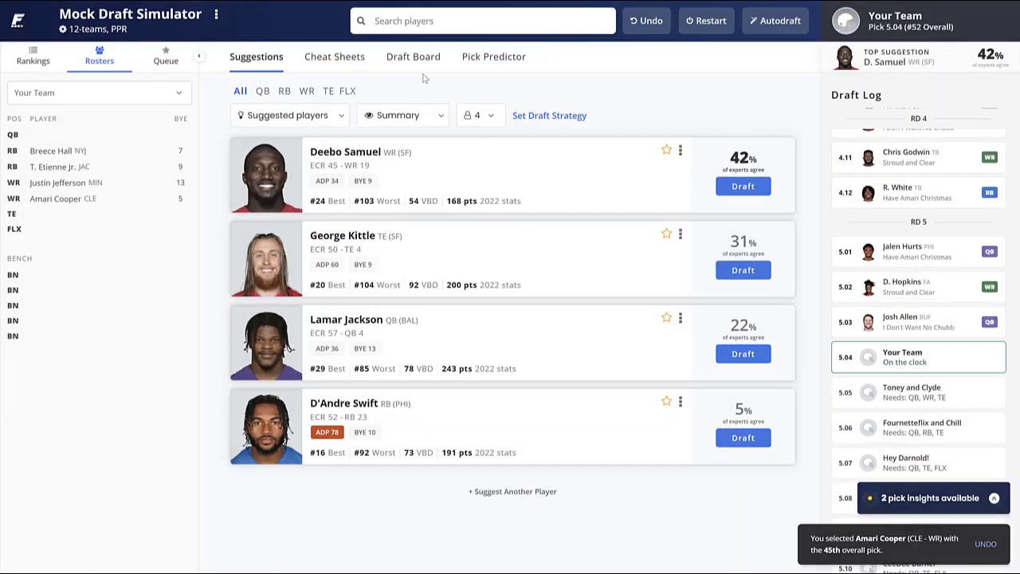
- Compare the draft board, suggestions and cheat sheets for round 5, and draft tight end George Kittle with pick 5.04
left_click(414, 59)
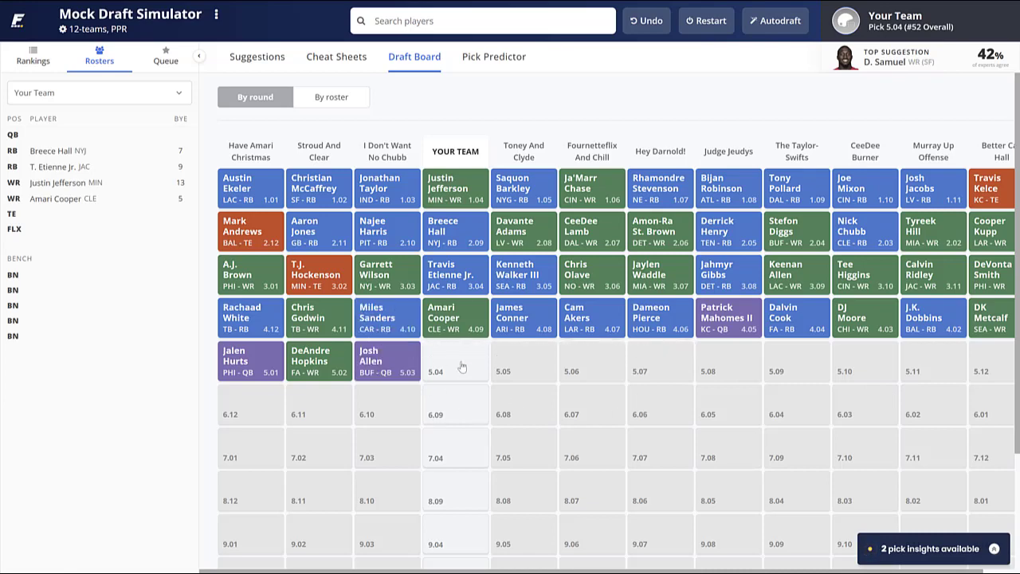
left_click(259, 58)
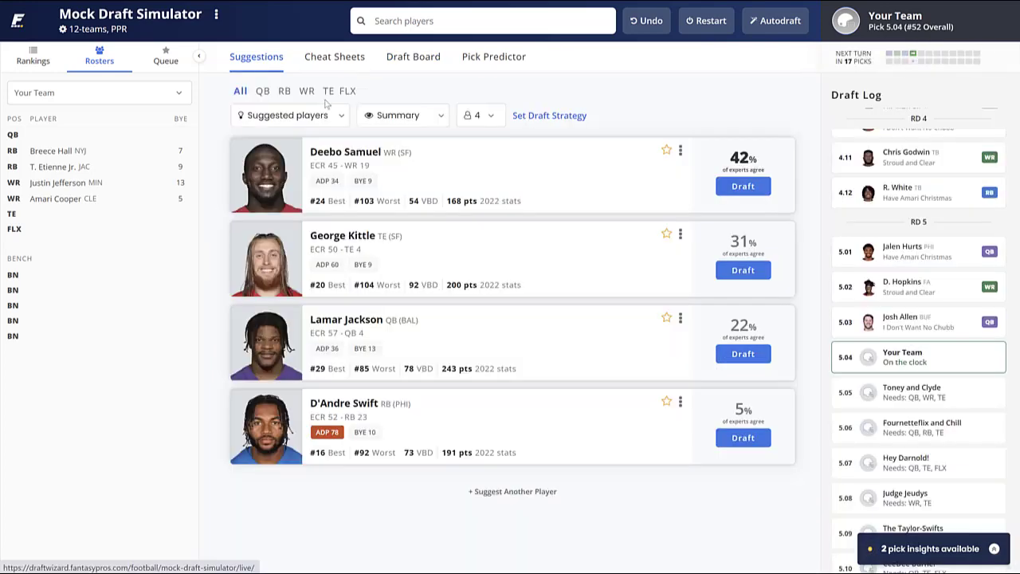
left_click(414, 59)
left_click(348, 63)
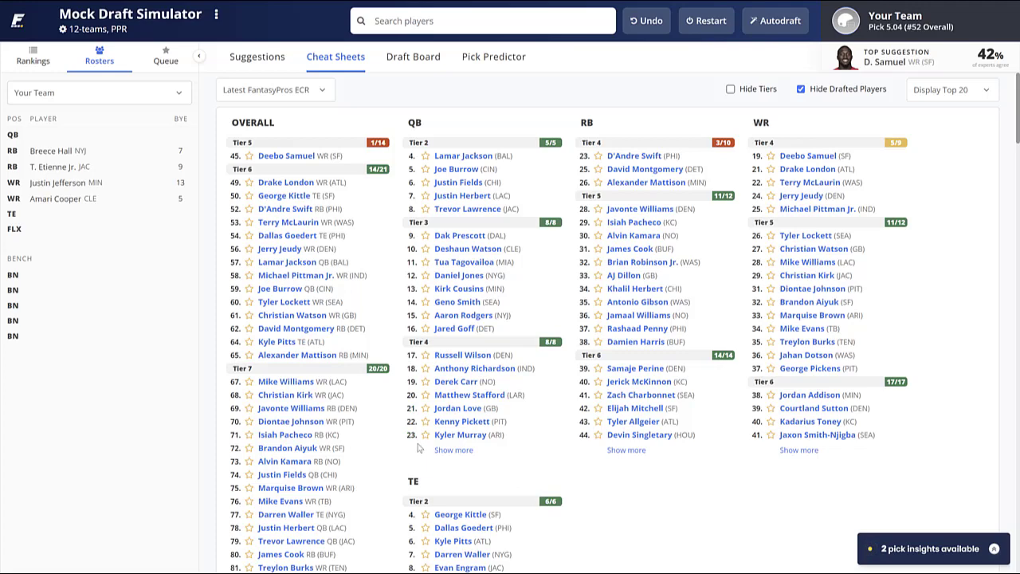
left_click(256, 56)
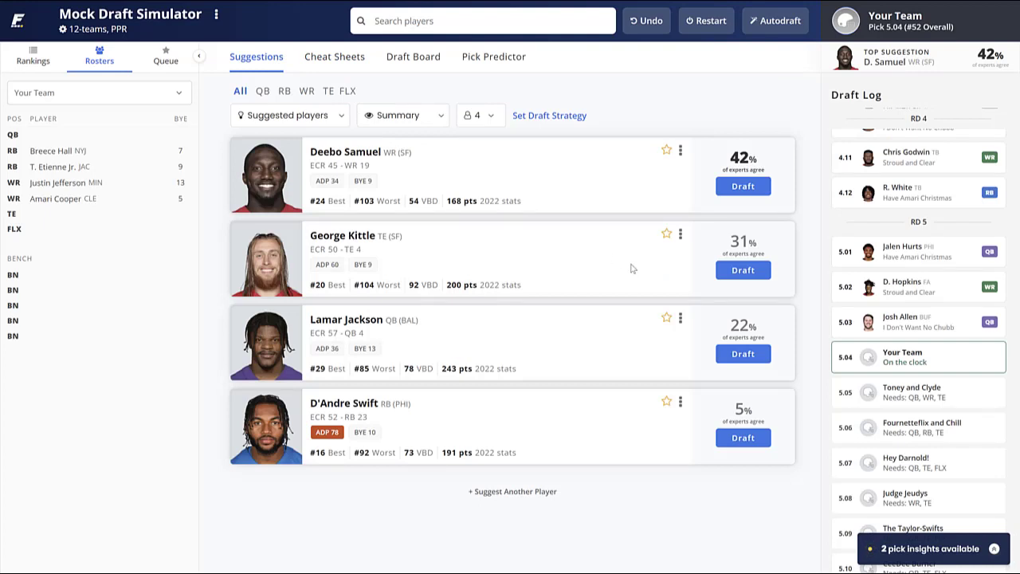
left_click(743, 271)
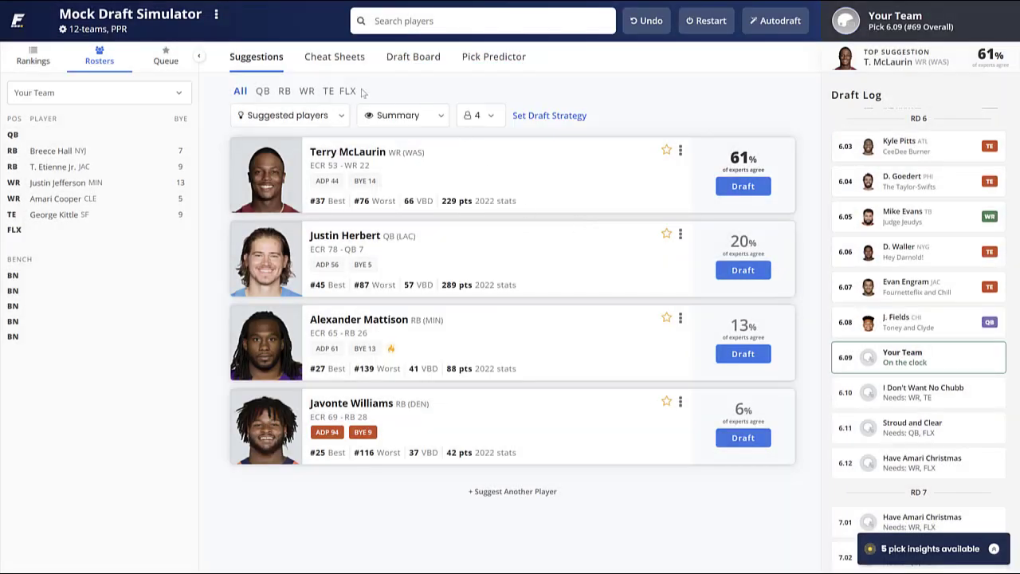
- Consult the draft board and cheat sheets for round 6, and draft quarterback Justin Herbert with pick 6.09
left_click(346, 63)
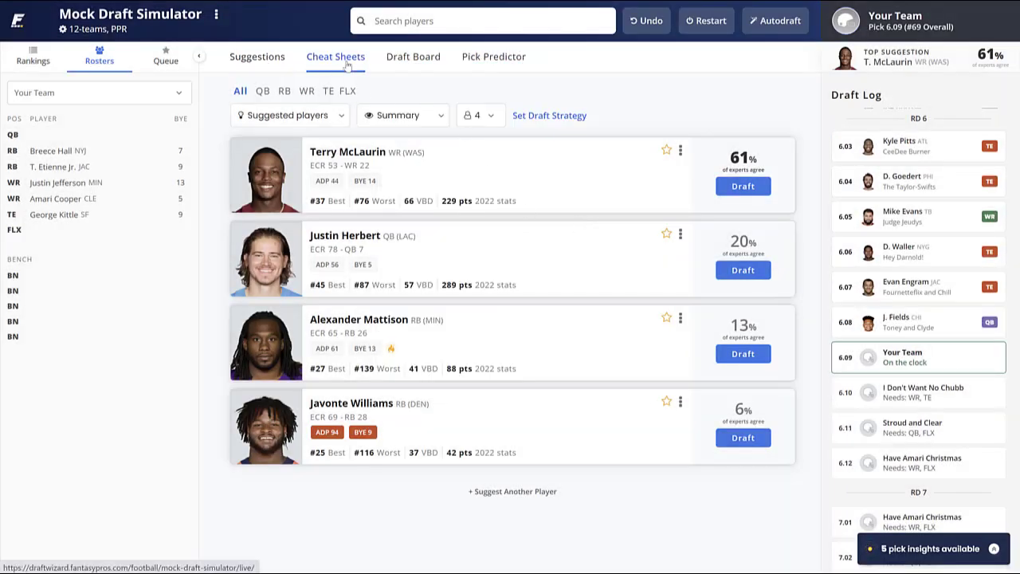
left_click(427, 63)
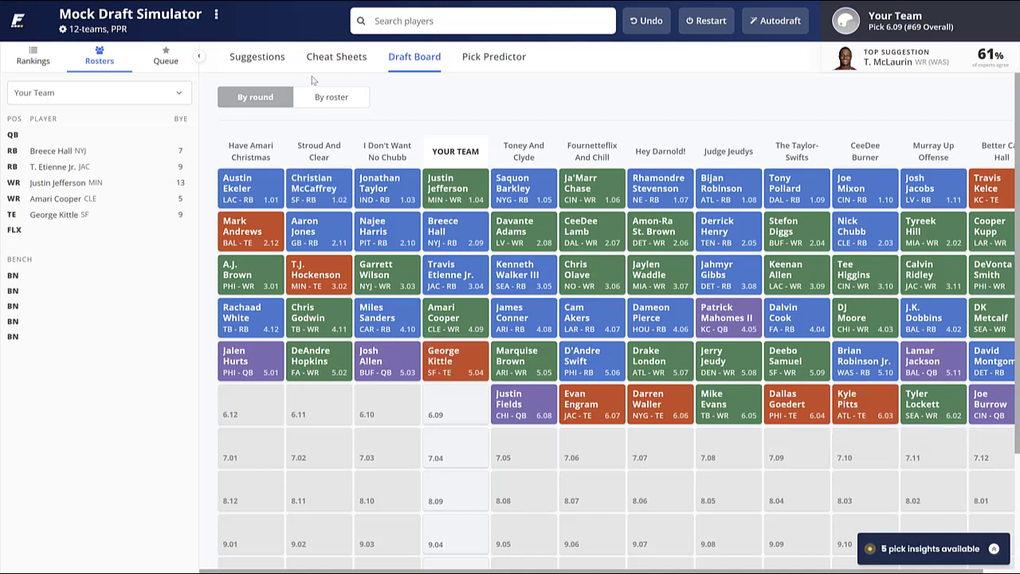
left_click(336, 62)
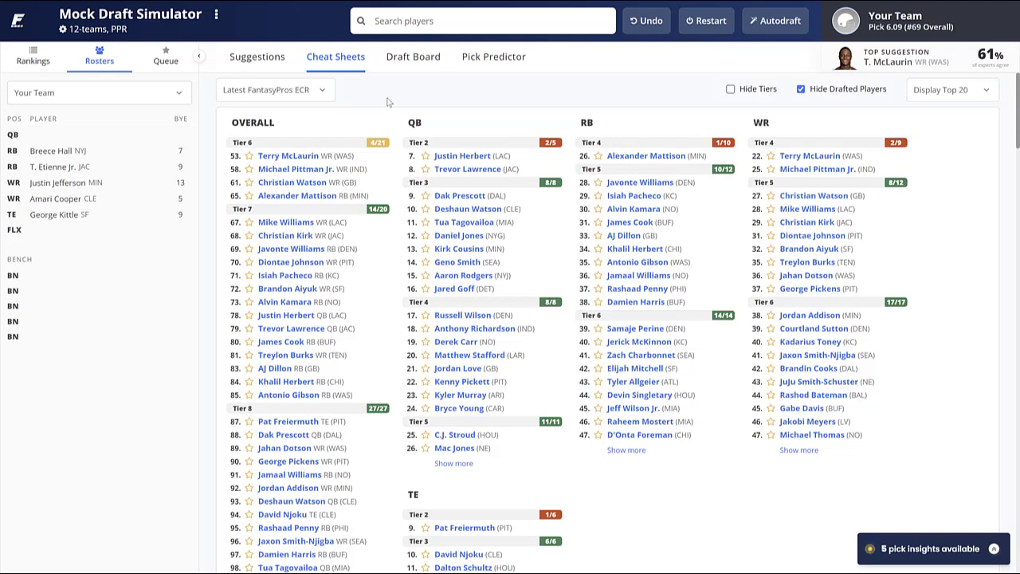
left_click(257, 58)
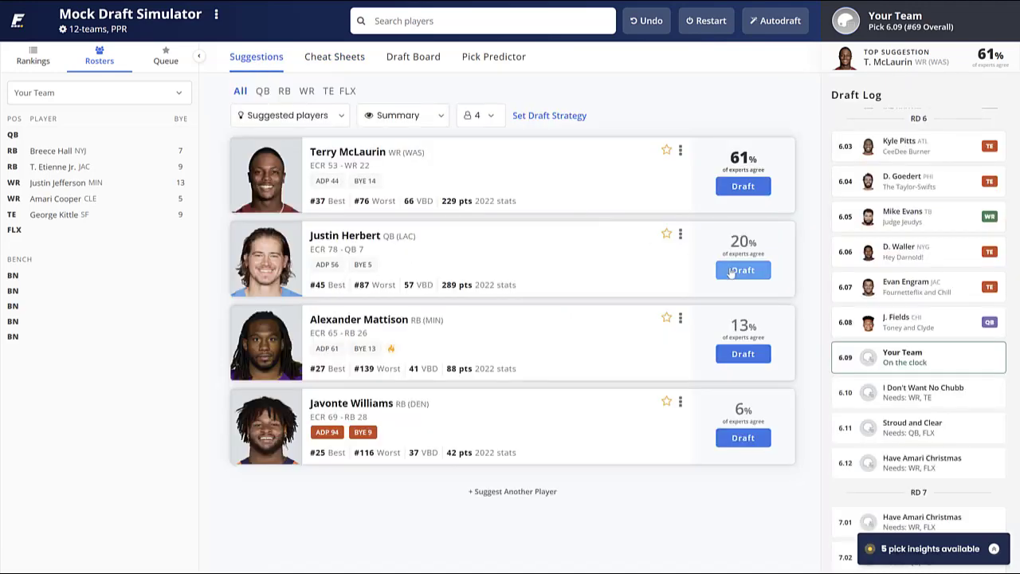
left_click(731, 271)
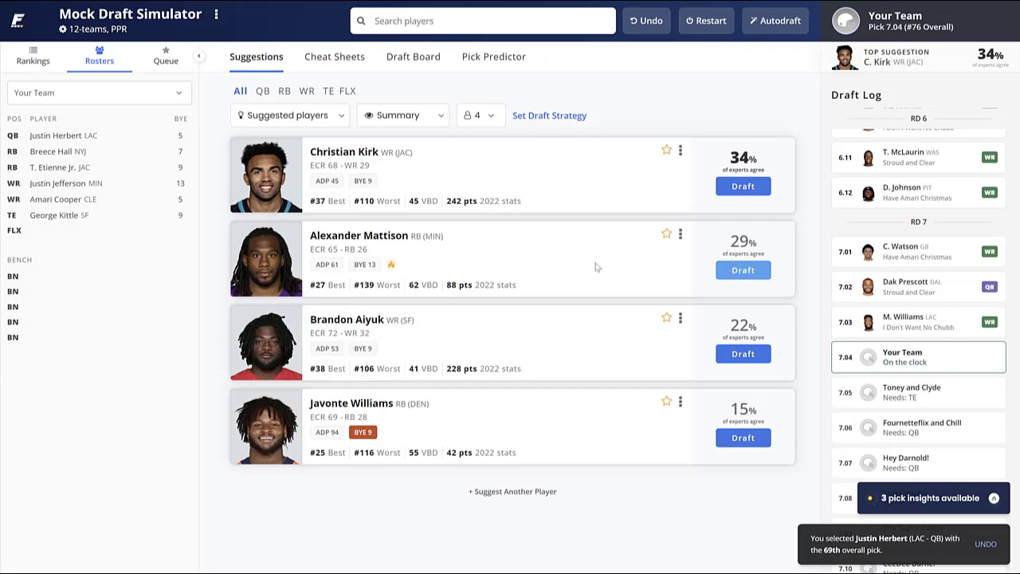
- Compare the remaining players on the cheat sheets with the suggestions, and draft running back Alexander Mattison with pick 7.04
left_click(341, 62)
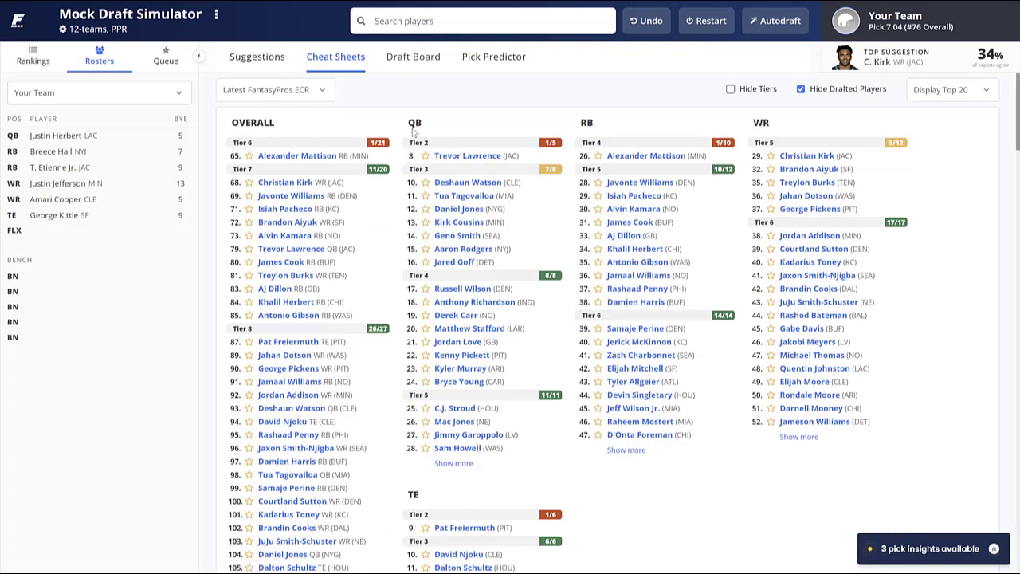
left_click(271, 59)
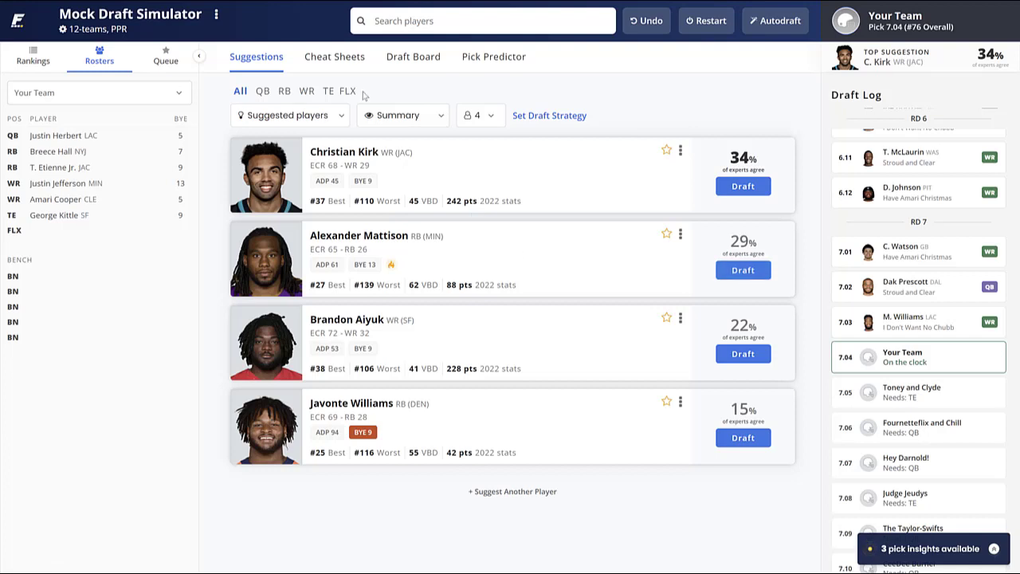
left_click(349, 61)
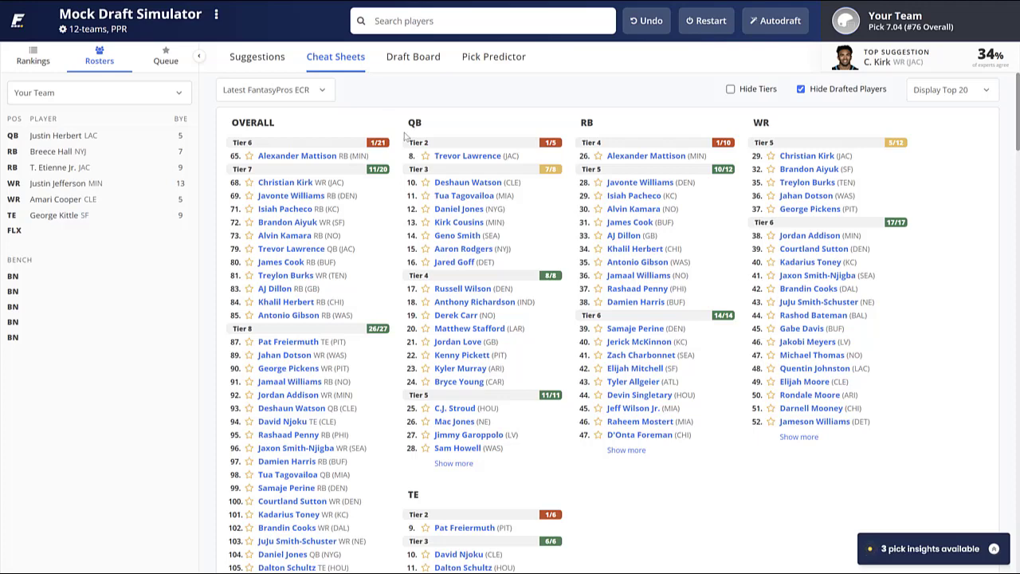
left_click(271, 62)
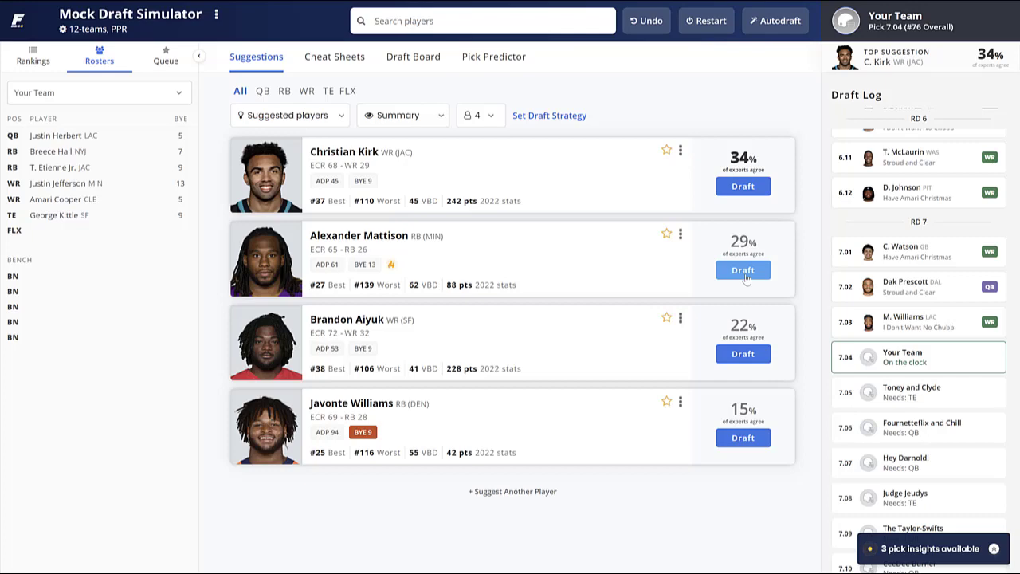
left_click(744, 271)
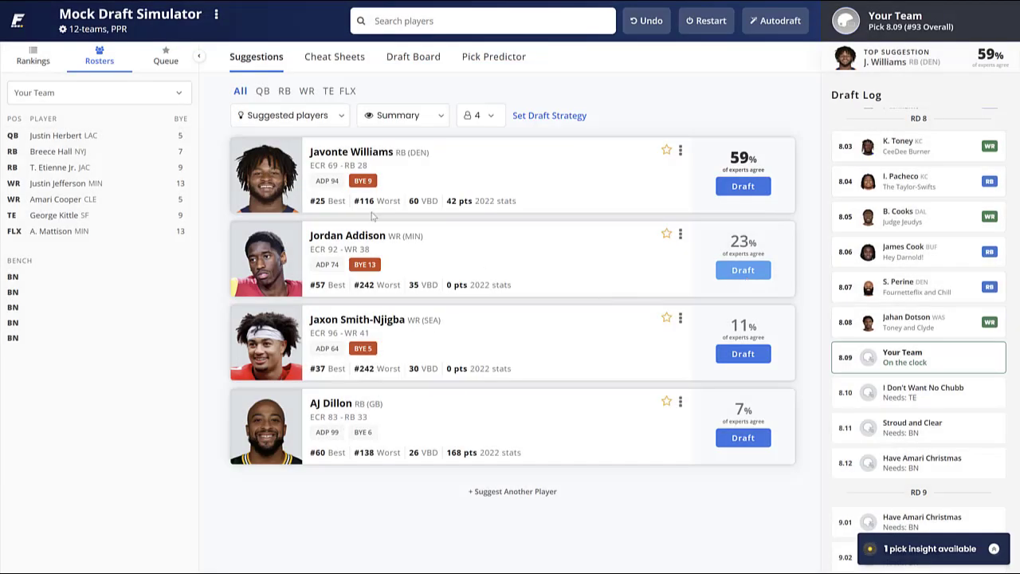
- Compare running back suggestions with the draft board and cheat sheets, and draft wide receiver Michael Thomas with pick 8.09
left_click(284, 91)
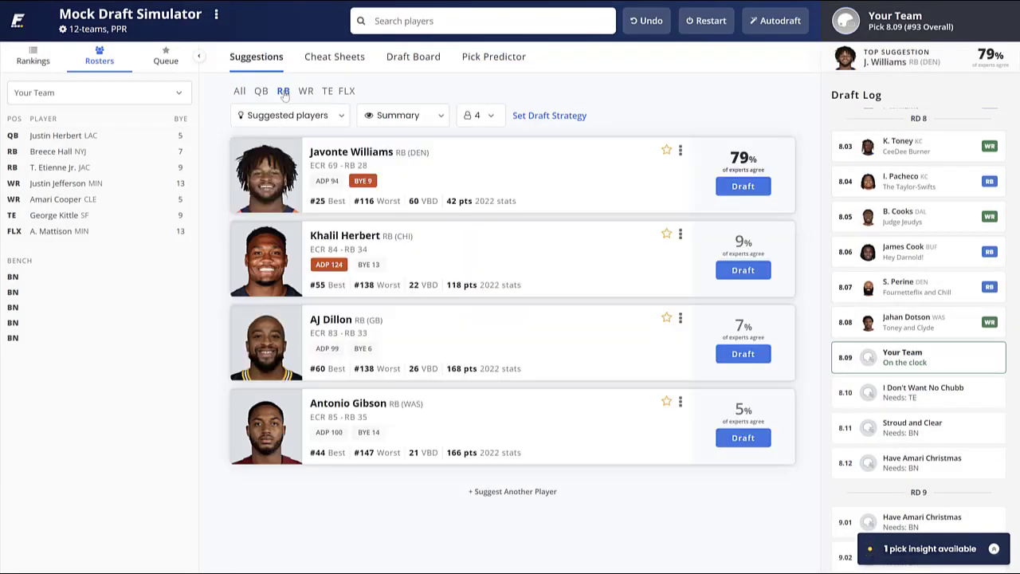
left_click(410, 60)
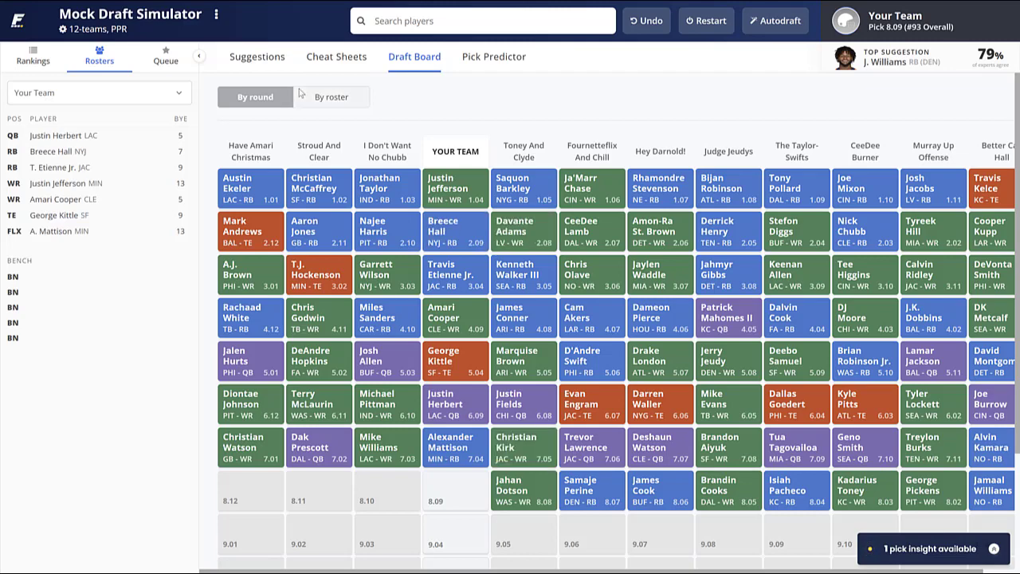
left_click(336, 64)
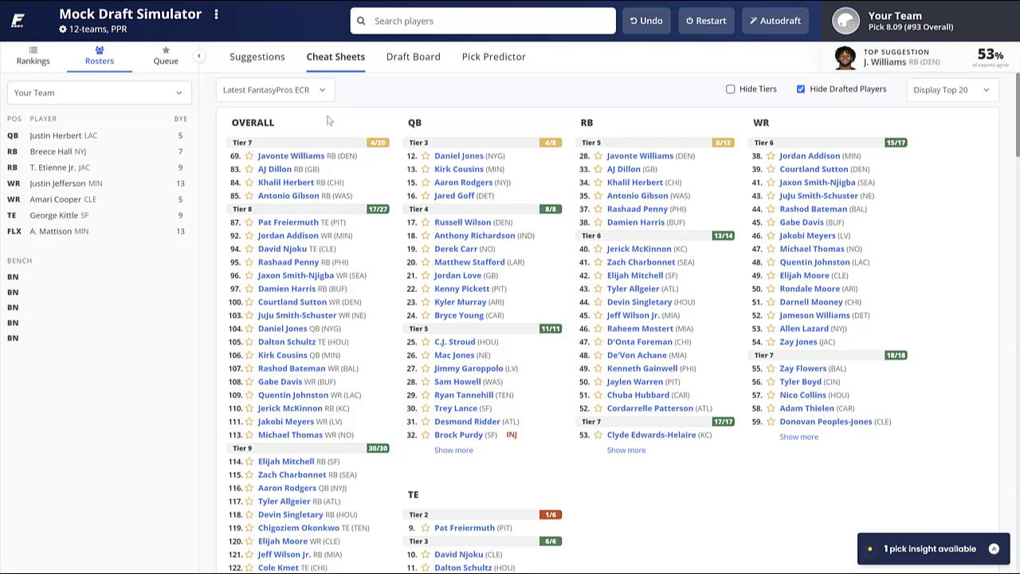
left_click(262, 60)
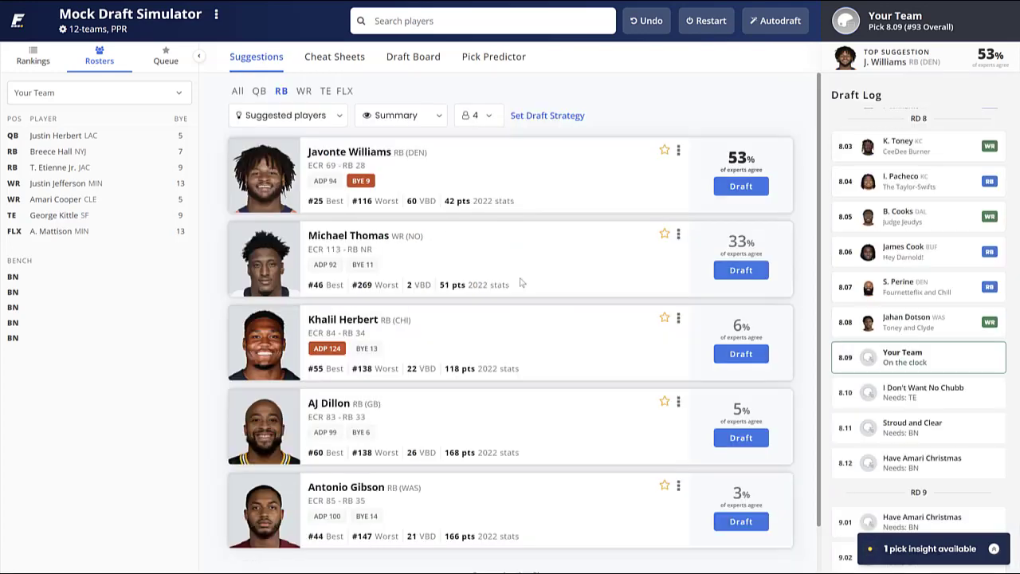
left_click(751, 273)
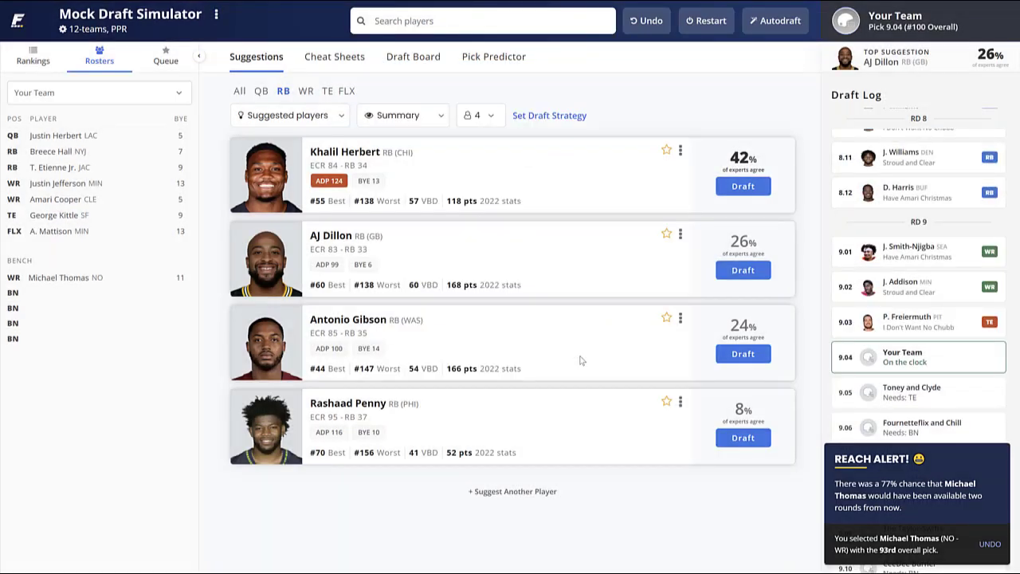
- Review the tight end suggestions against the cheat sheets for round 9, and draft tight end Dalton Schultz with pick 9.04
left_click(327, 91)
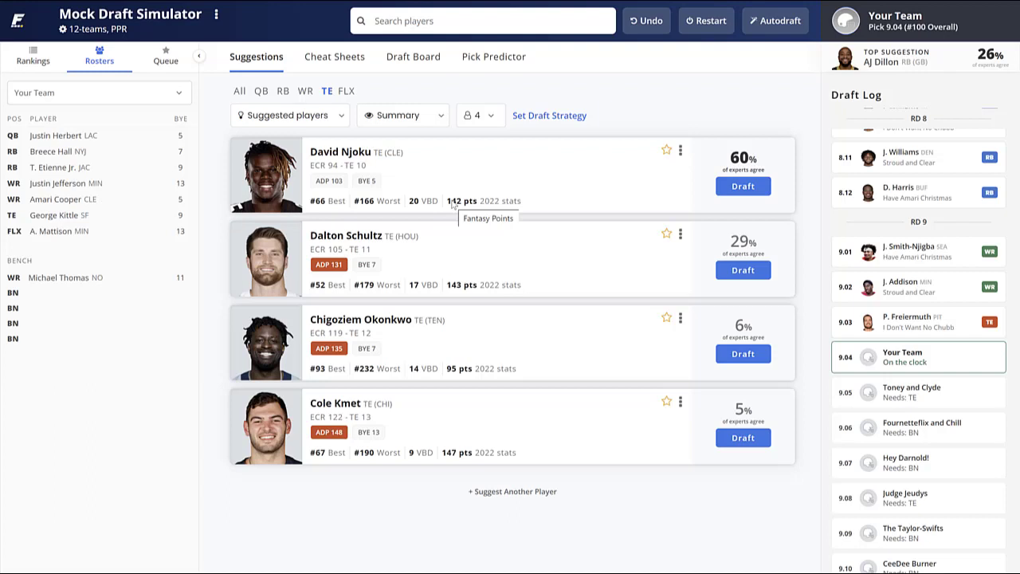
left_click(346, 62)
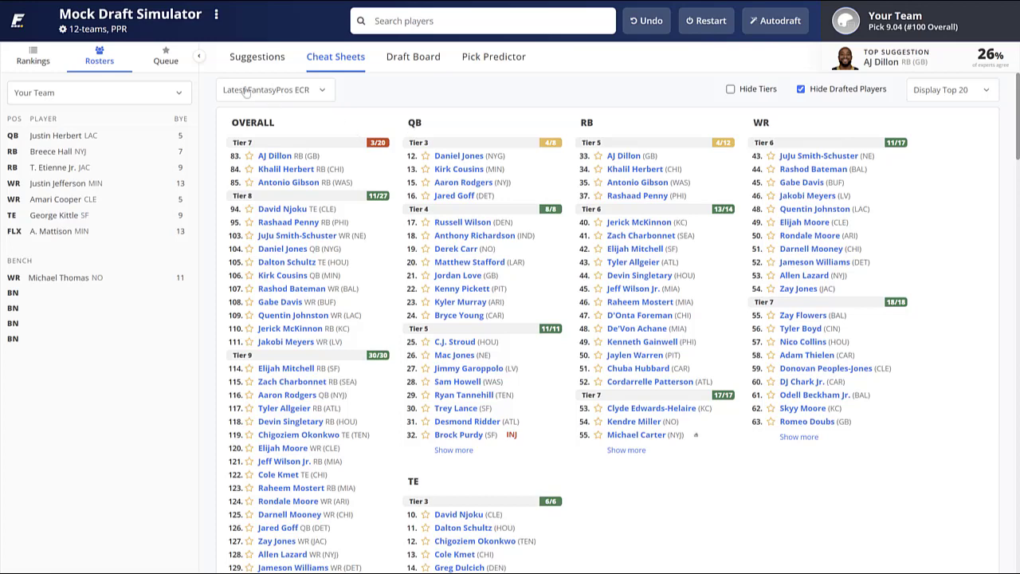
left_click(262, 60)
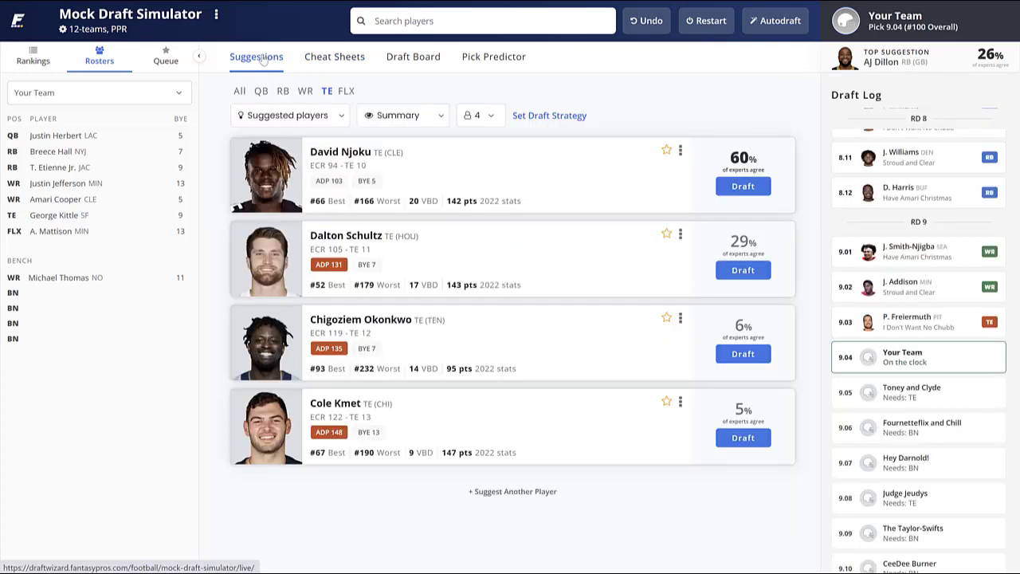
left_click(742, 270)
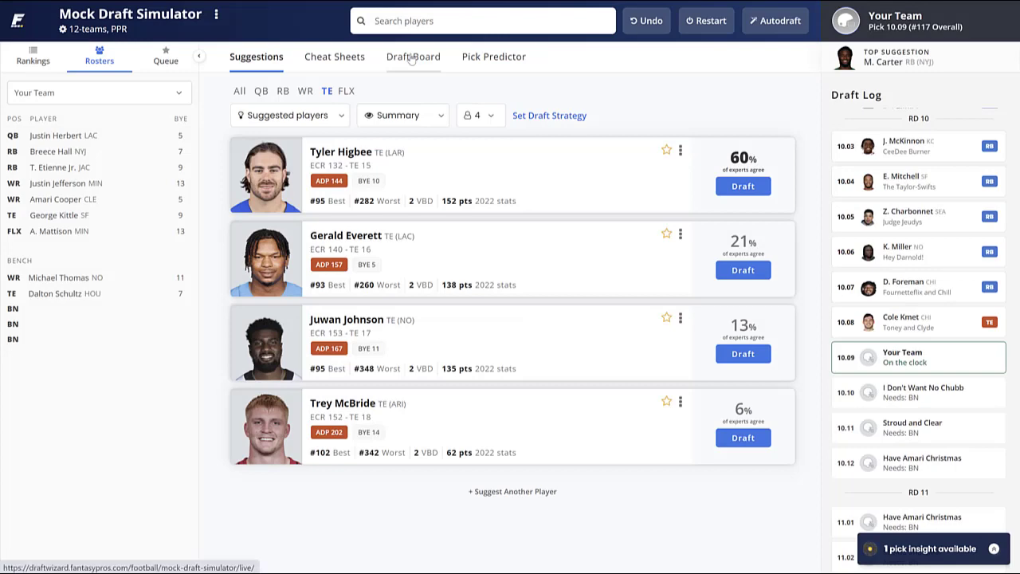
- Check the draft board and the remaining players on the cheat sheets, and draft wide receiver Quentin Johnston with pick 10.09
left_click(411, 58)
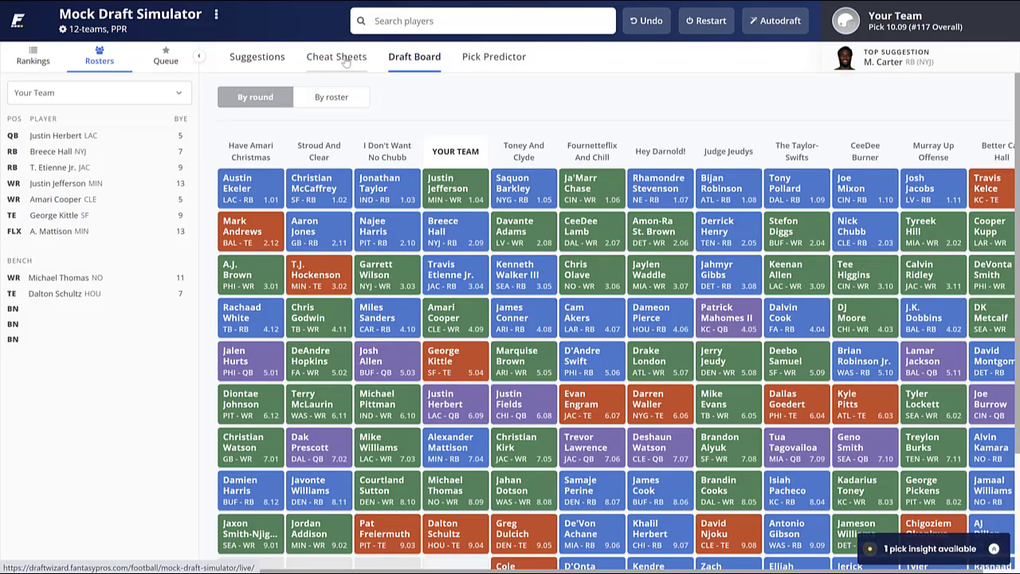
left_click(347, 62)
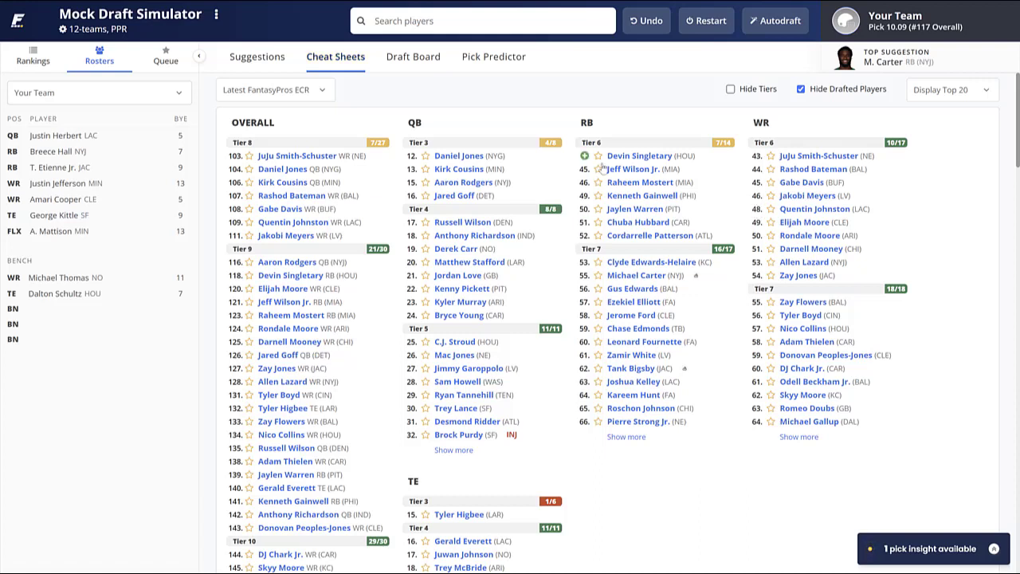
left_click(268, 61)
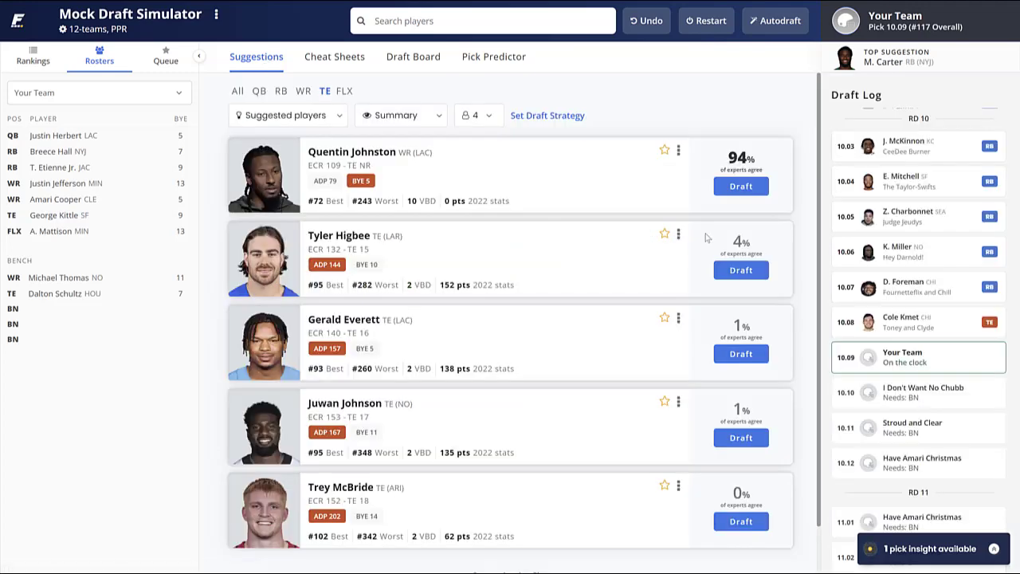
left_click(733, 187)
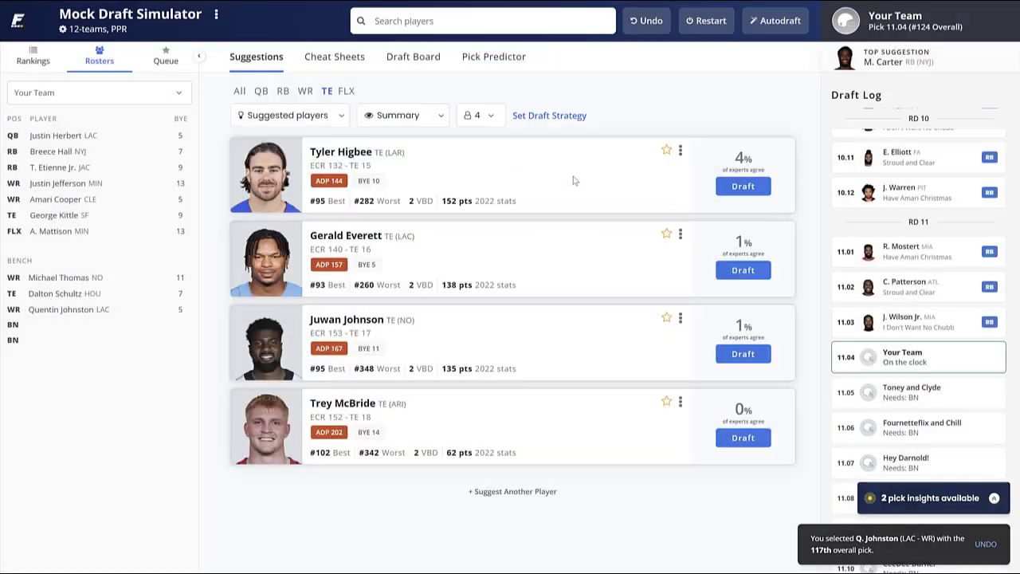
- Compare the wide receiver suggestions with the cheat sheets for round 11, and draft wide receiver Allen Lazard with pick 11.04
left_click(308, 92)
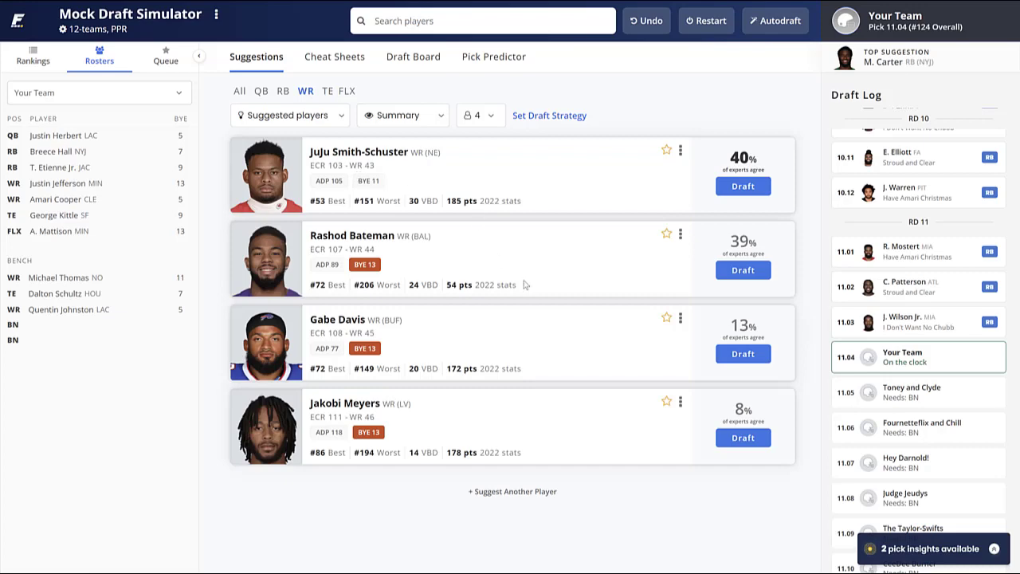
left_click(342, 62)
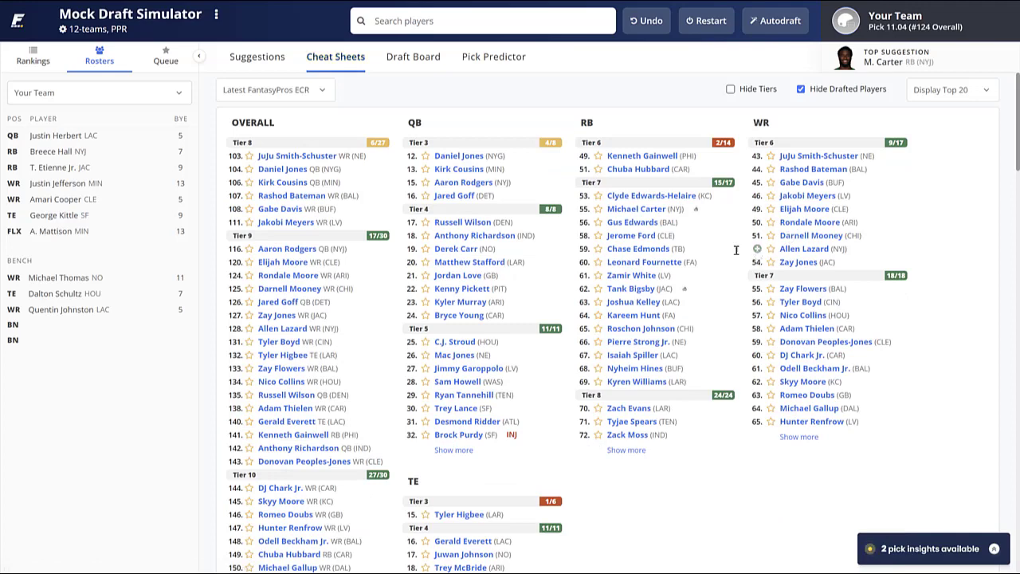
left_click(251, 67)
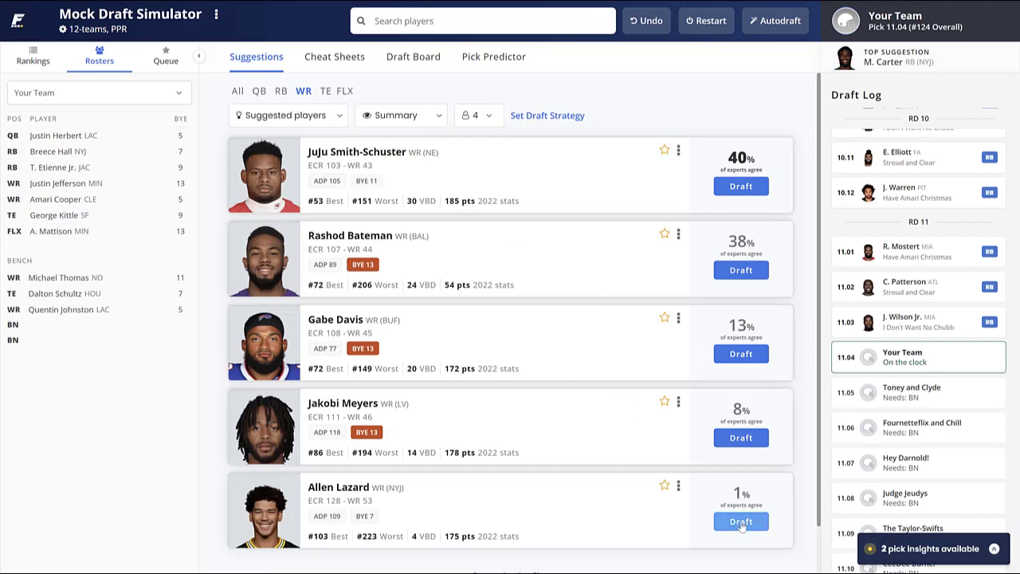
left_click(742, 527)
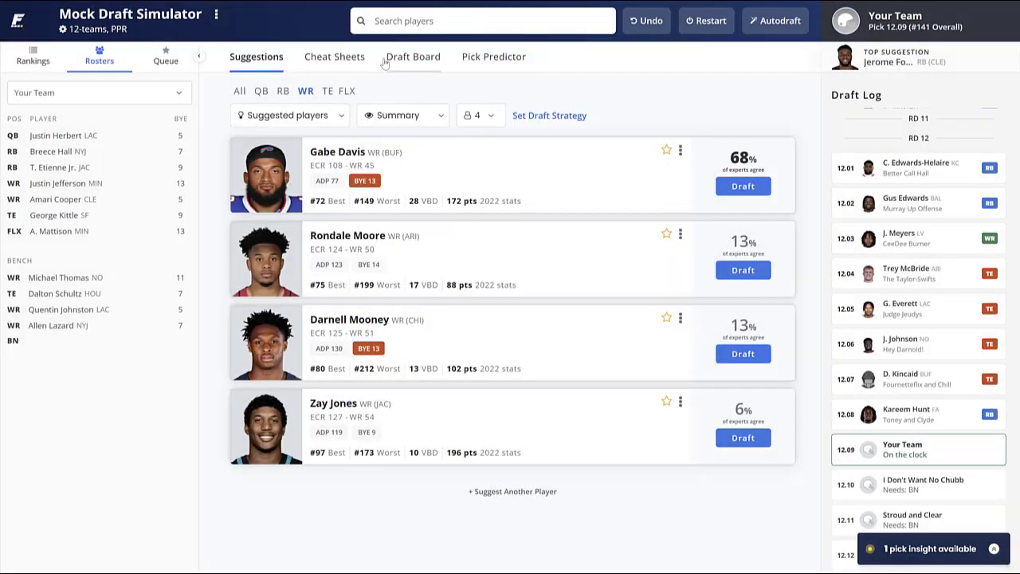
- Look over the available players on the cheat sheets for round 12, and draft running back Tank Bigsby with pick 12.09
left_click(359, 64)
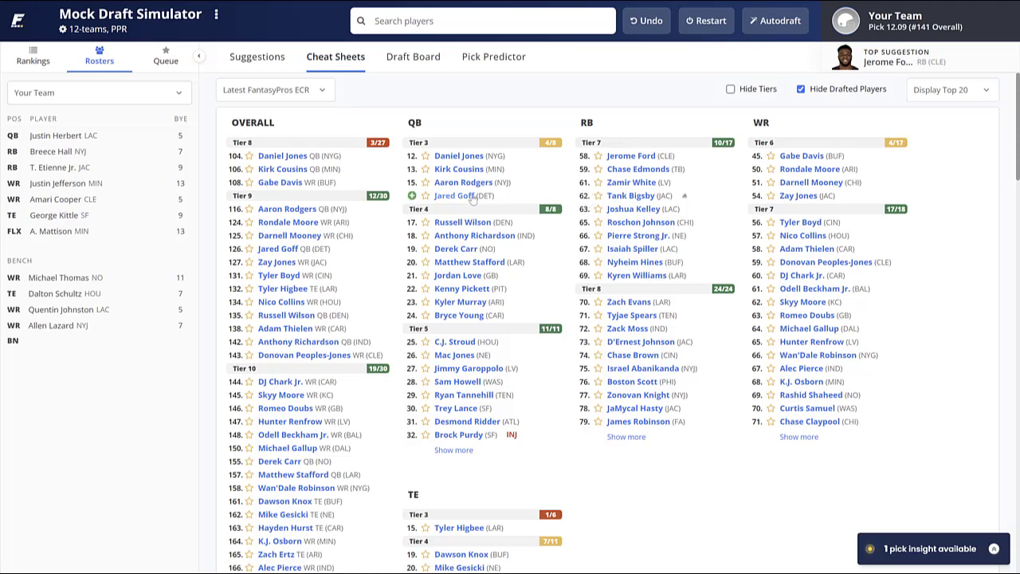
left_click(246, 61)
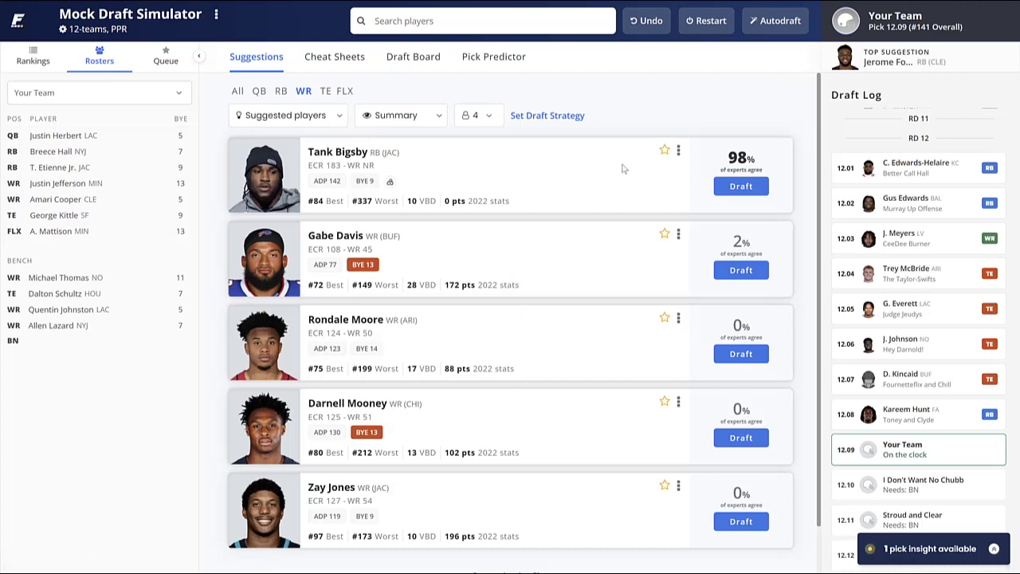
left_click(740, 187)
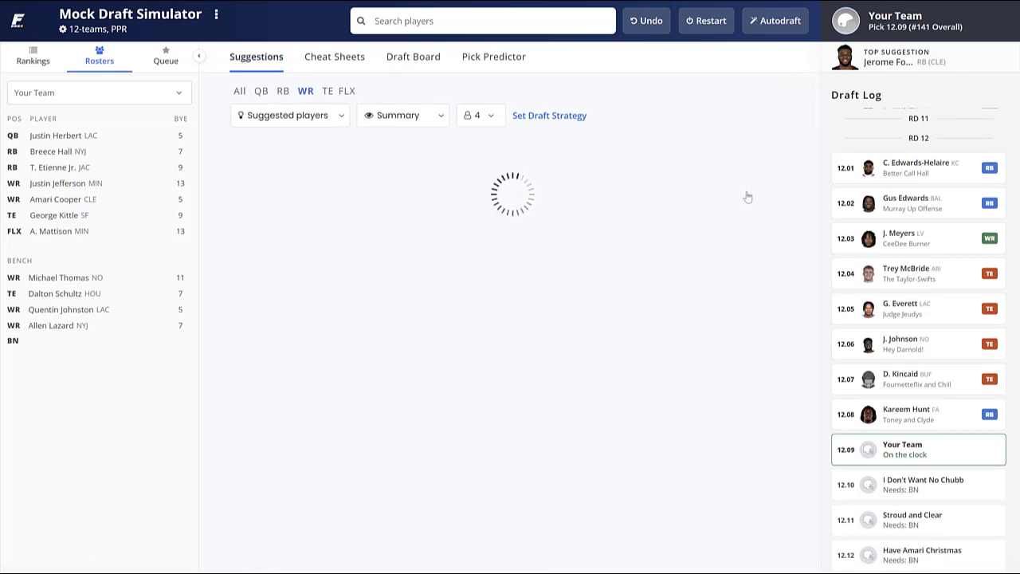